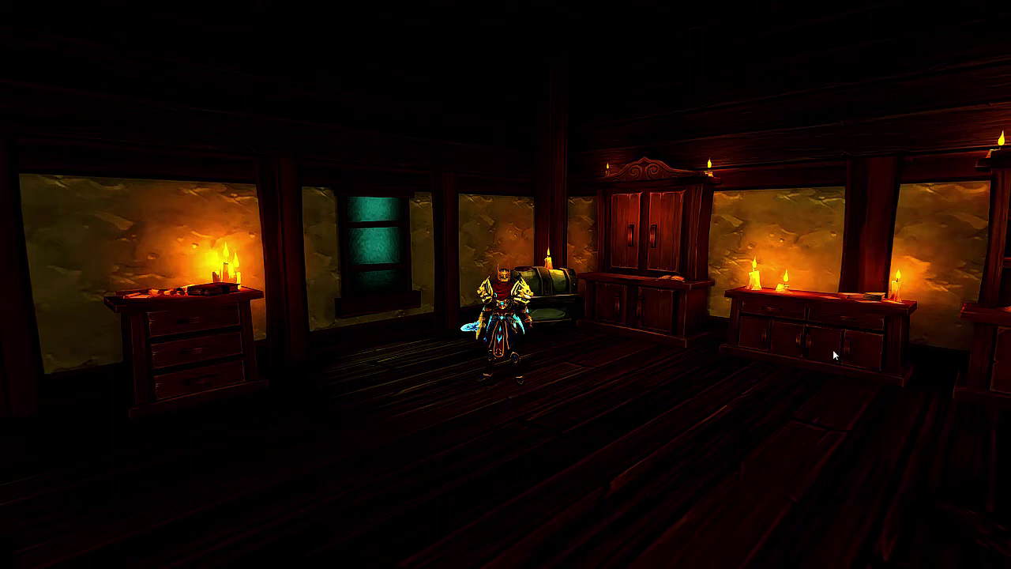
# Step: Rotate the camera around the candlelit AdventureQuest 3D house interior, with no effects applied
pyautogui.moveTo(832, 355); pyautogui.dragTo(757, 349)
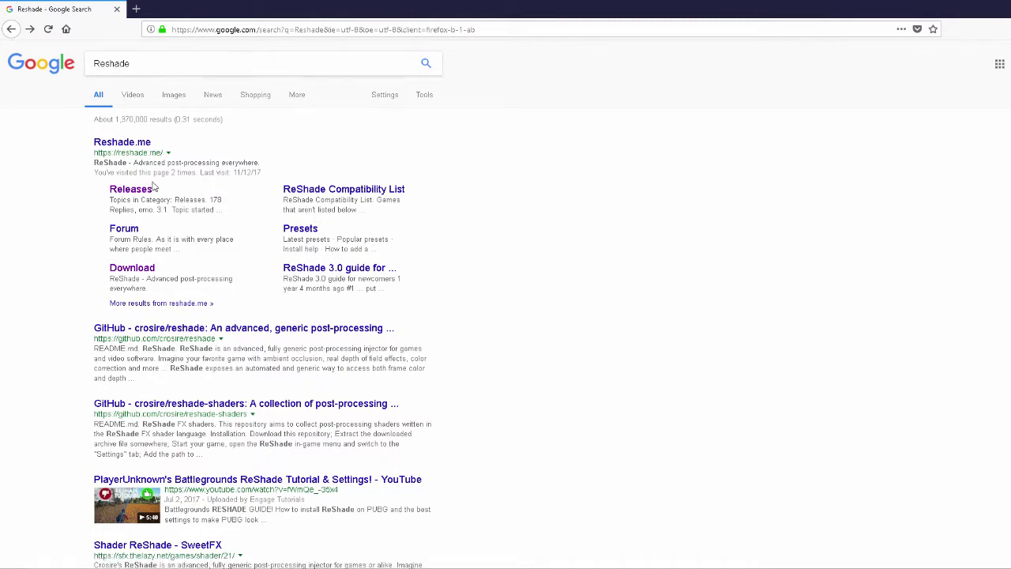
# Step: Open the ReShade download page from the Reshade.me search result
pyautogui.click(136, 273)
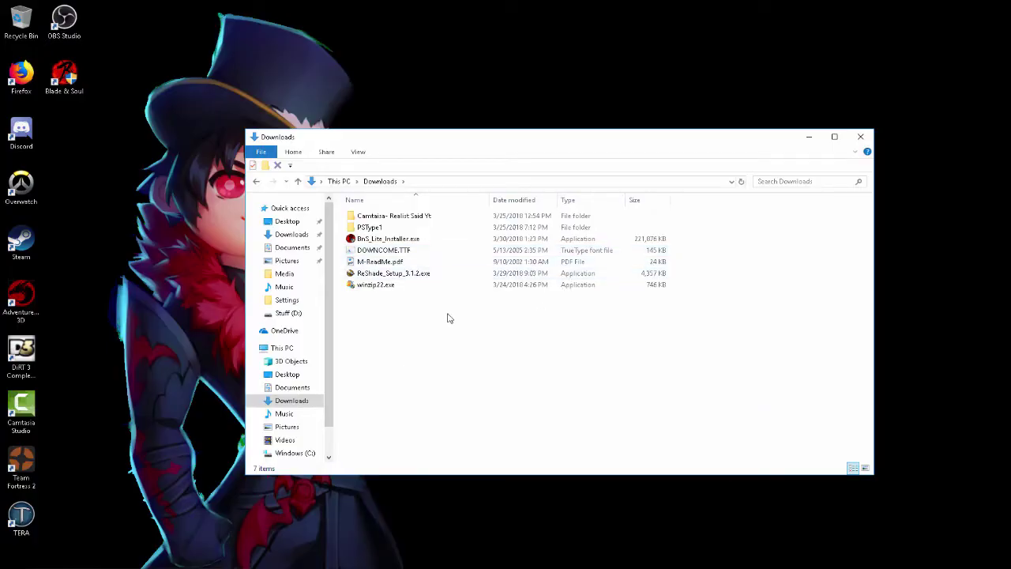
# Step: Launch ReShade_Setup_3.1.2.exe from Downloads, move its window aside, and begin choosing the game
pyautogui.click(402, 276)
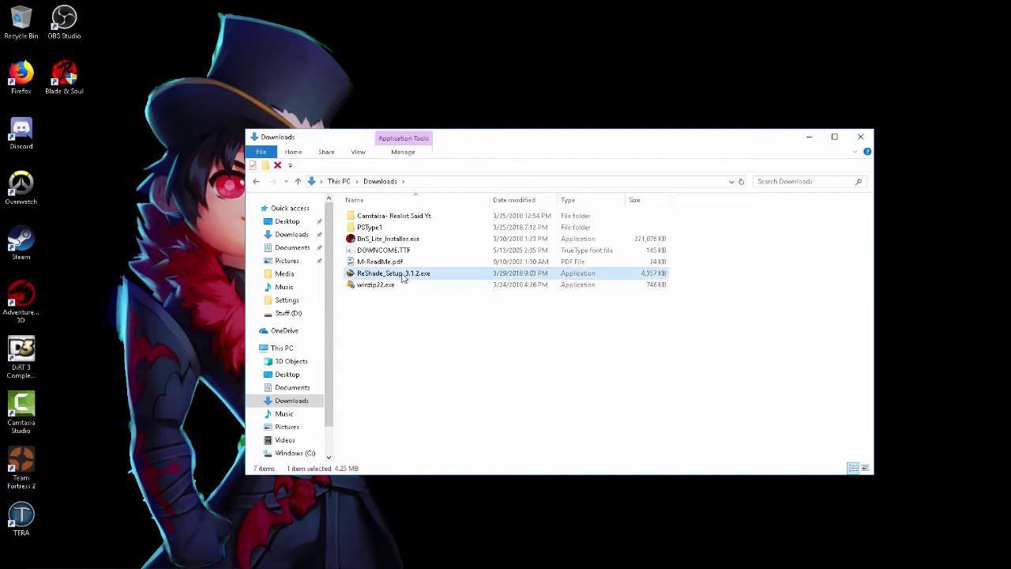
pyautogui.click(445, 293)
pyautogui.click(444, 276)
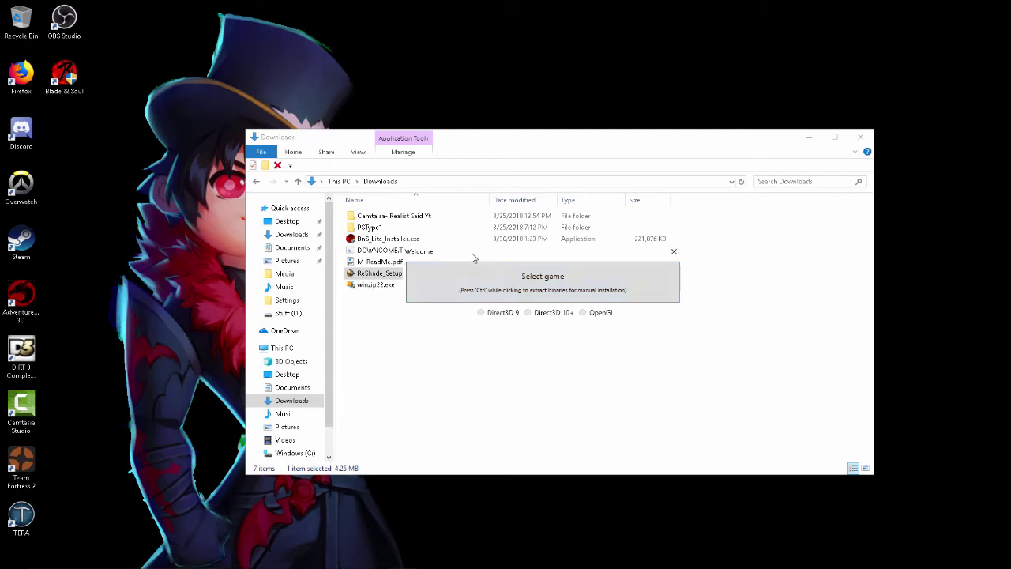
pyautogui.moveTo(474, 257); pyautogui.dragTo(529, 238)
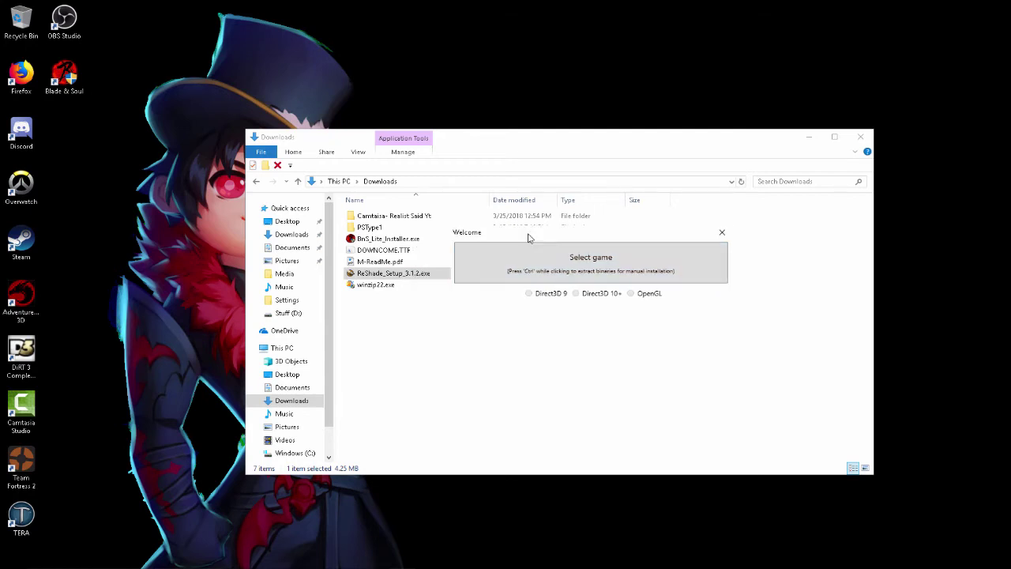
pyautogui.click(560, 271)
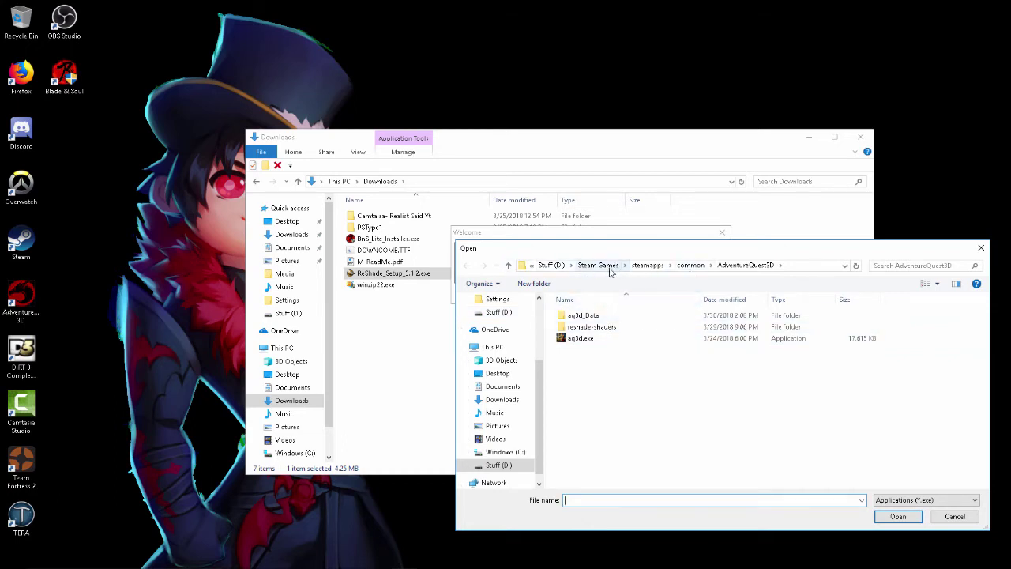
# Step: Pick aq3d.exe in the AdventureQuest3D folder as ReShade's target game
pyautogui.click(664, 342)
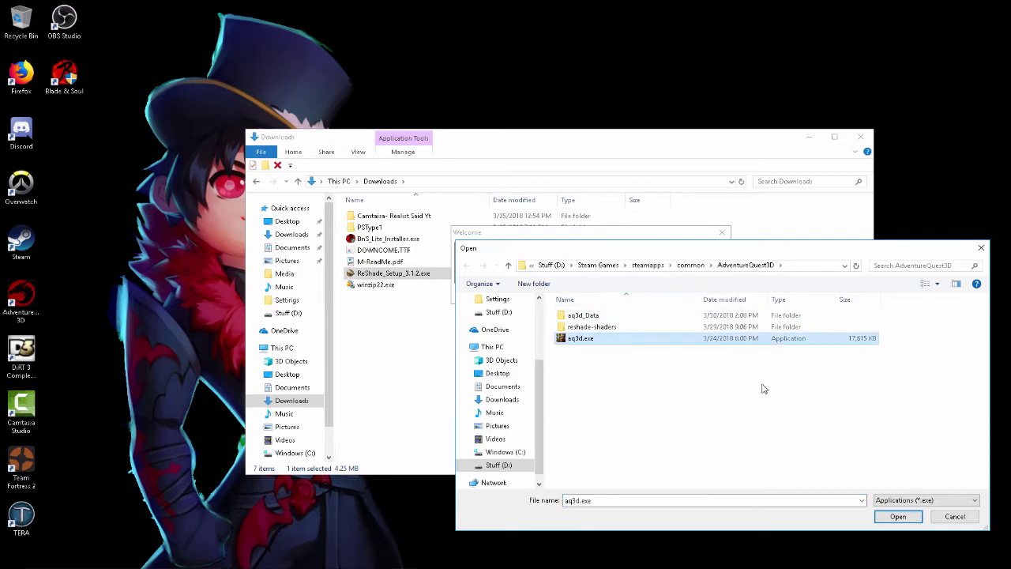
pyautogui.click(965, 515)
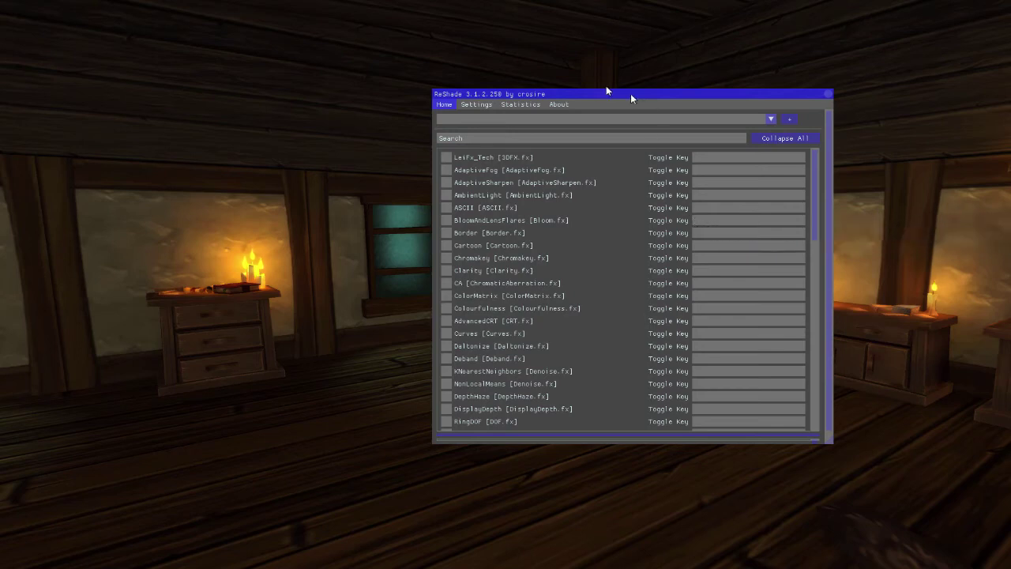
# Step: Nudge the ReShade overlay down and continue past the tutorial's welcome page
pyautogui.moveTo(595, 92); pyautogui.dragTo(595, 102)
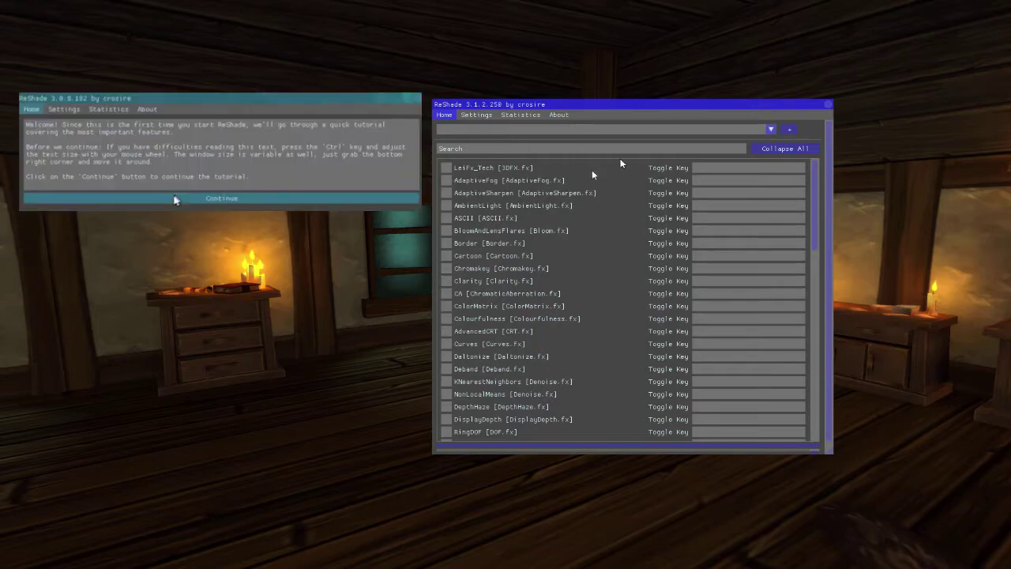
pyautogui.click(175, 200)
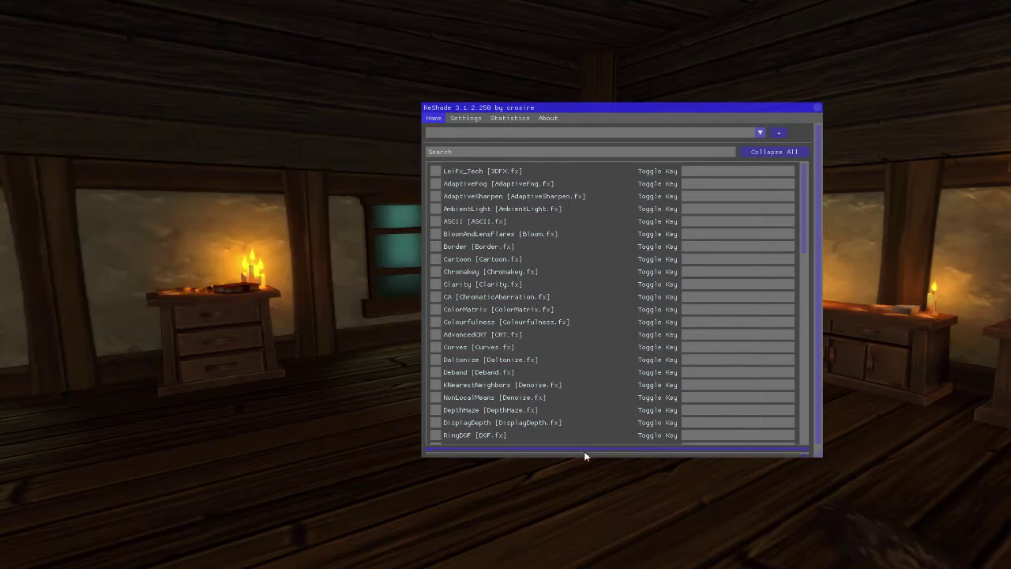
# Step: Resize the effect list and settings panel, test Border, and move ReShade aside to show the character
pyautogui.moveTo(585, 455); pyautogui.dragTo(584, 316)
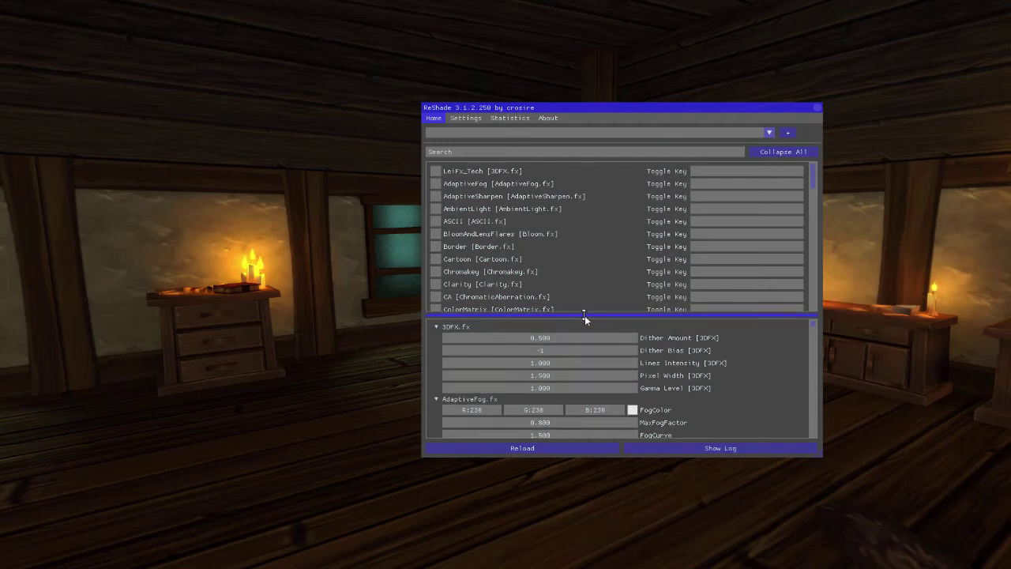
pyautogui.moveTo(584, 316); pyautogui.dragTo(591, 429)
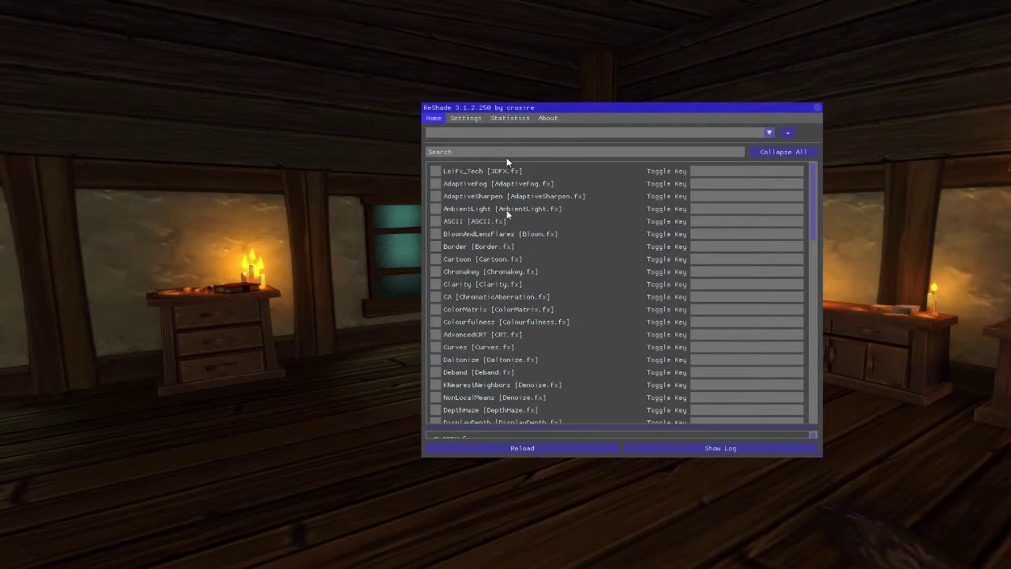
pyautogui.click(437, 247)
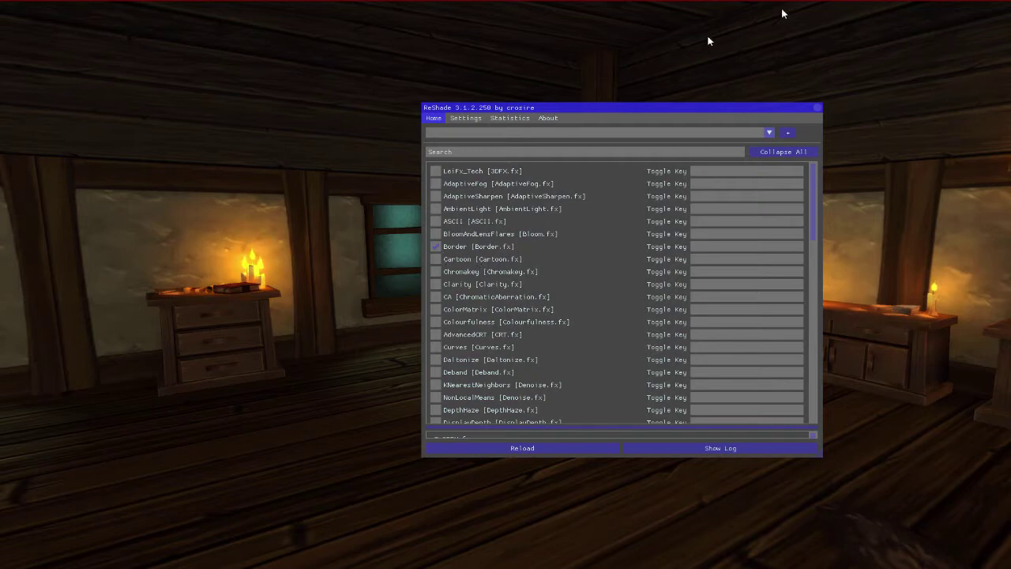
pyautogui.click(436, 246)
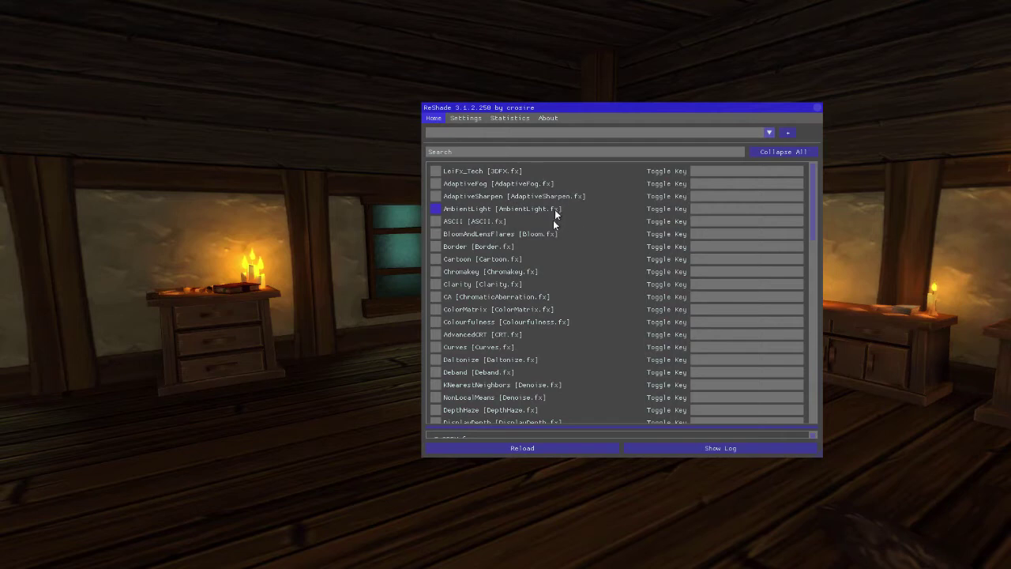
pyautogui.moveTo(620, 426); pyautogui.dragTo(639, 204)
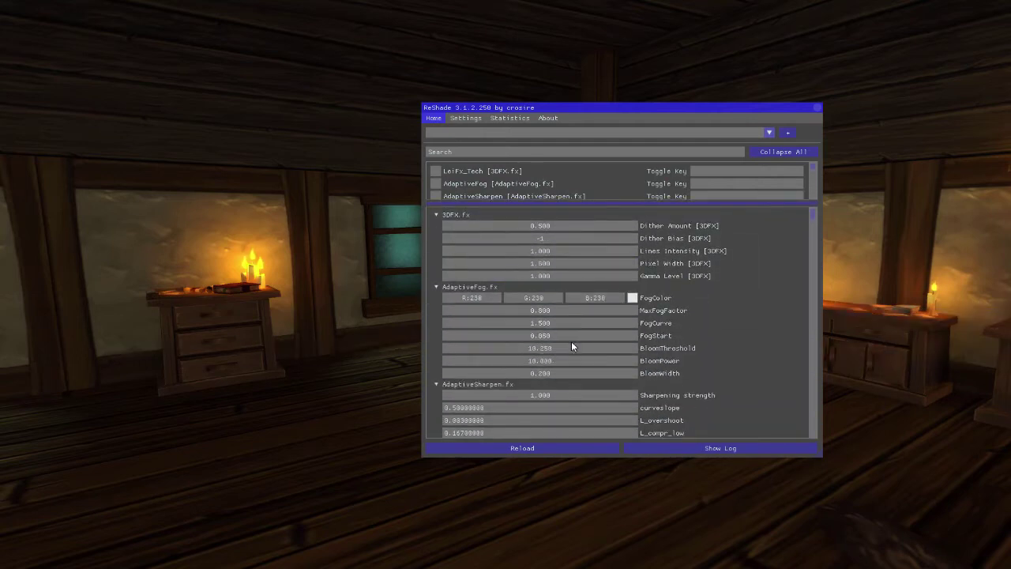
pyautogui.moveTo(553, 205); pyautogui.dragTo(583, 433)
pyautogui.moveTo(566, 109); pyautogui.dragTo(745, 188)
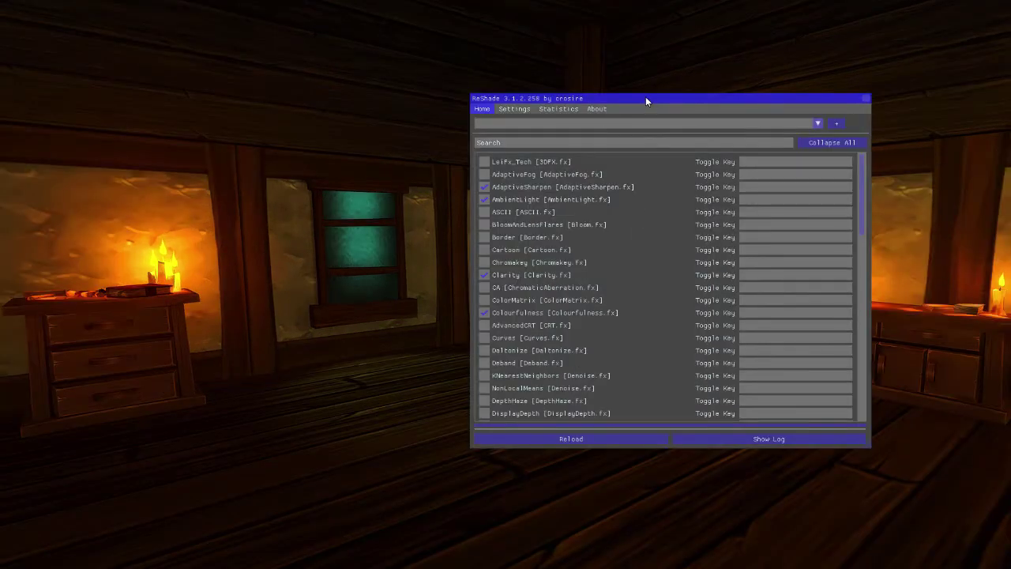
# Step: Compare AmbientLight off and on, keep AdaptiveSharpen active, and enable Clarity and Colourfulness
pyautogui.moveTo(645, 97); pyautogui.dragTo(851, 140)
pyautogui.click(734, 245)
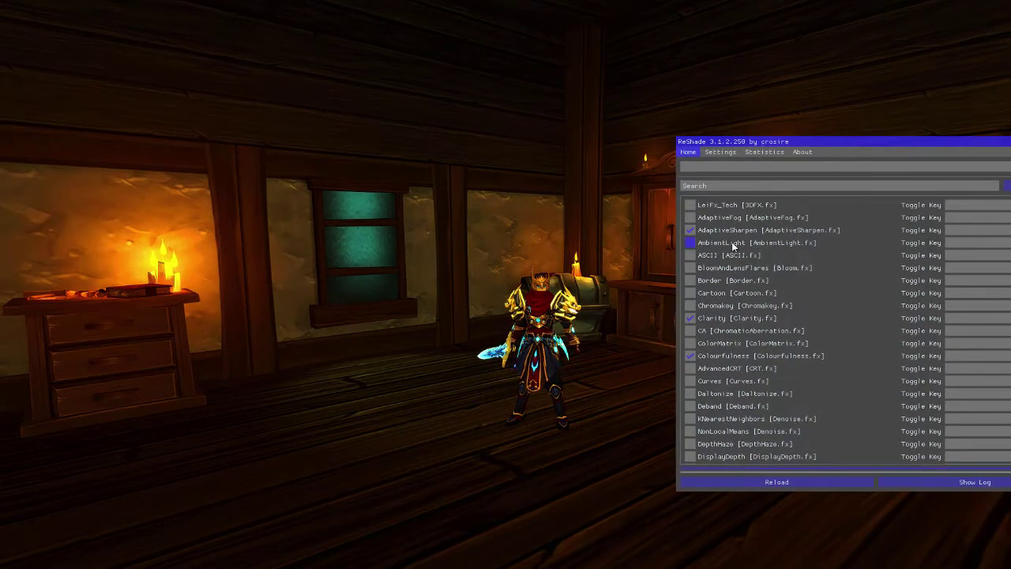
pyautogui.click(732, 241)
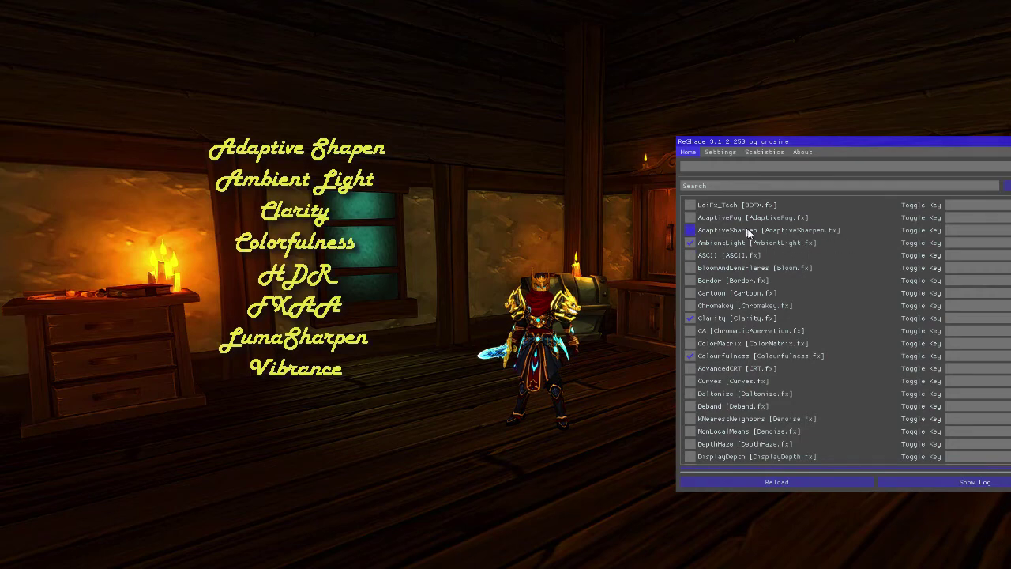
pyautogui.click(754, 244)
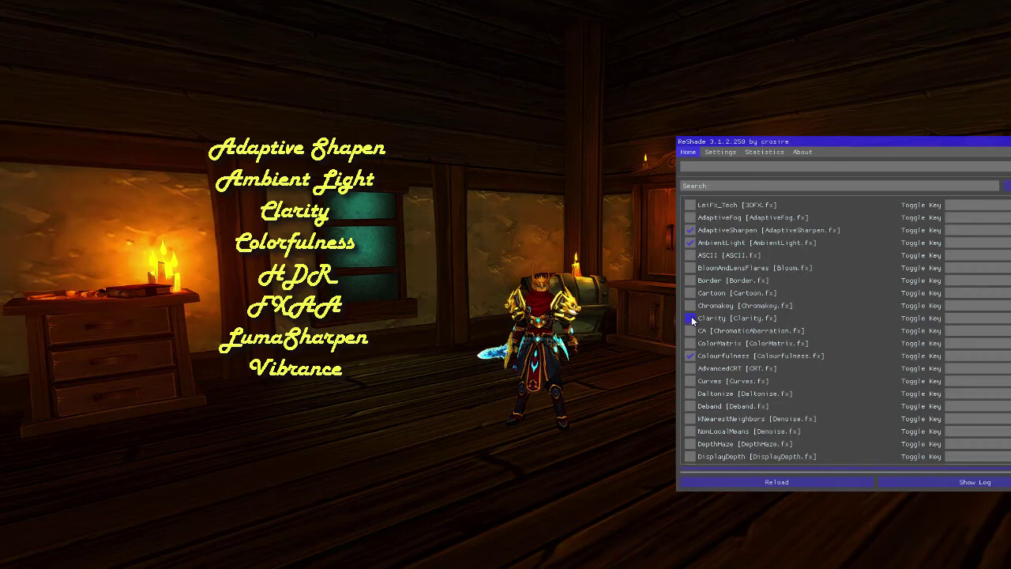
pyautogui.click(692, 319)
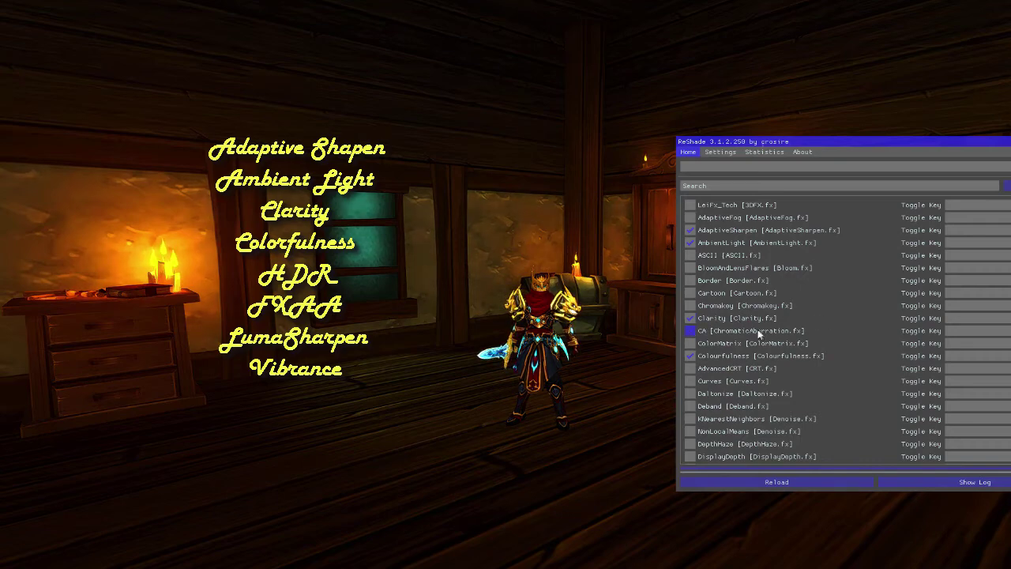
pyautogui.click(691, 356)
# Step: Enable the HDR [FakeHDR.fx] effect, toggling it off and on to compare the scene
pyautogui.scroll(-2, 746, 340)
pyautogui.scroll(-3, 746, 336)
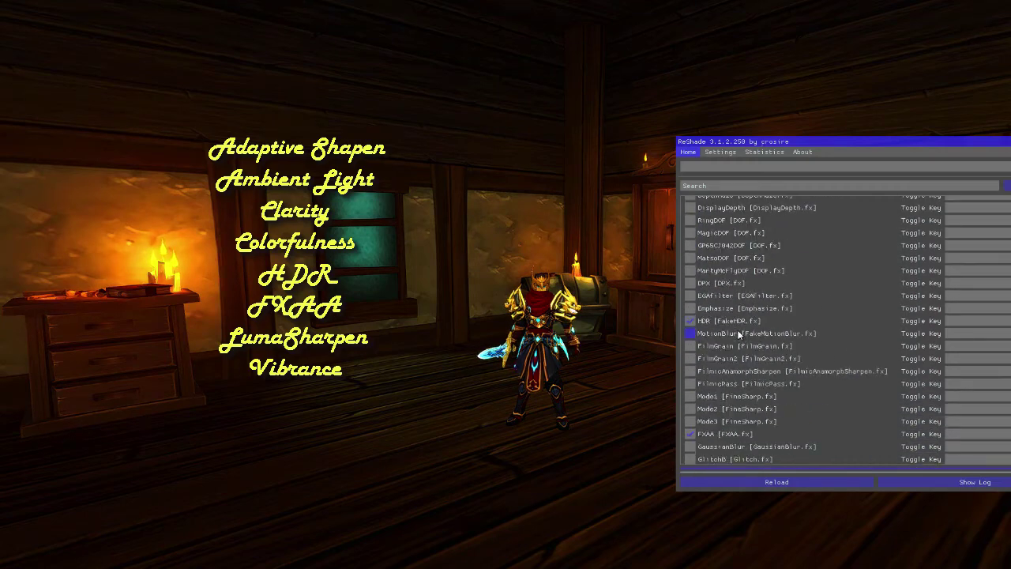
pyautogui.click(690, 321)
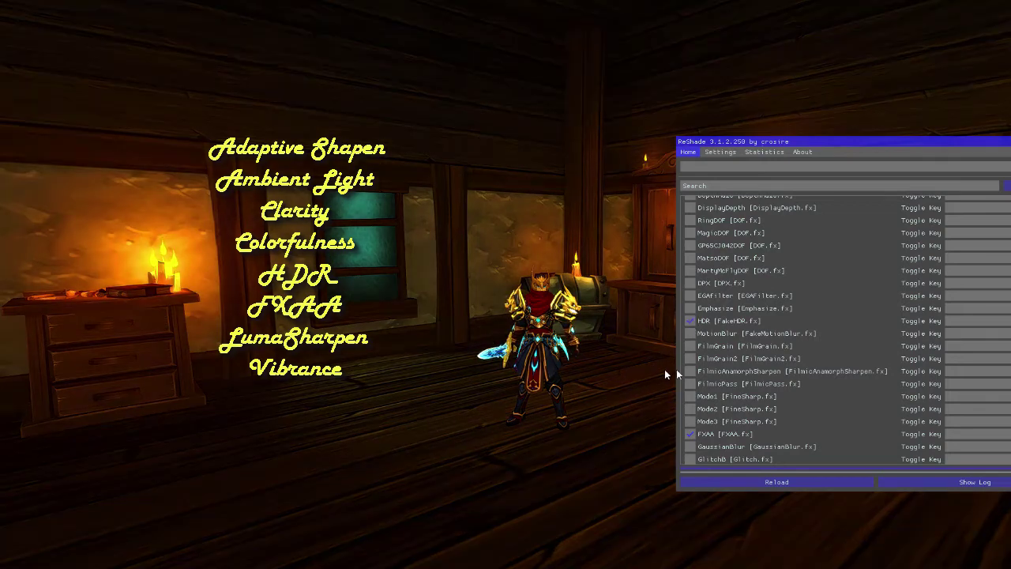
pyautogui.click(690, 321)
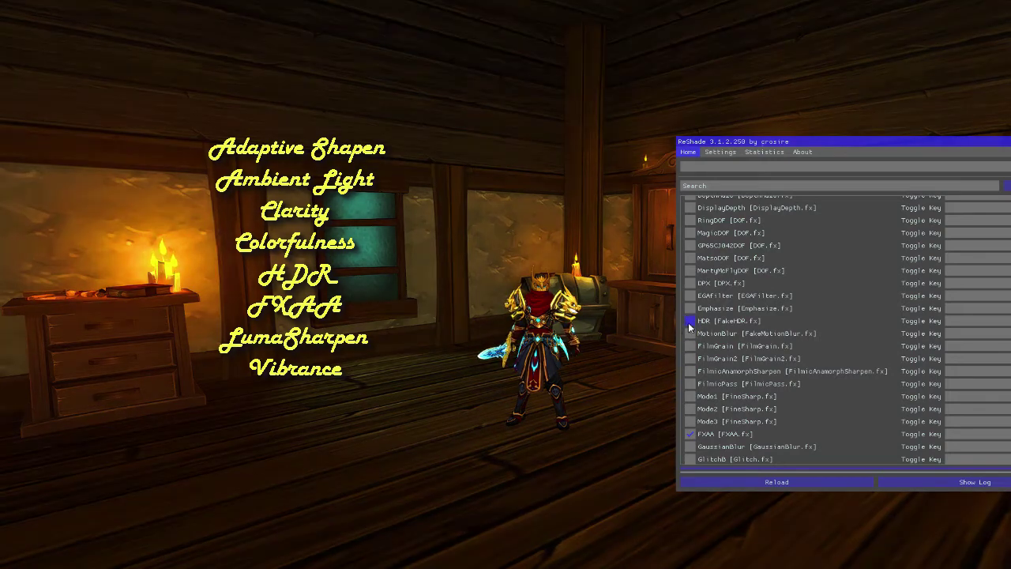
pyautogui.click(690, 321)
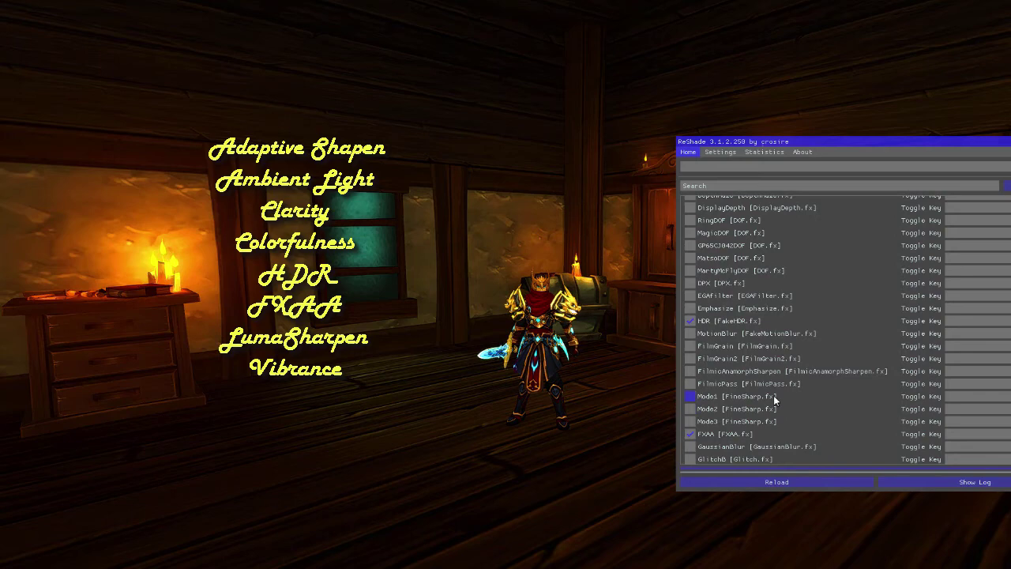
# Step: Find LumaSharpen further down the effect list and enable it
pyautogui.scroll(-1, 743, 377)
pyautogui.scroll(-1, 743, 375)
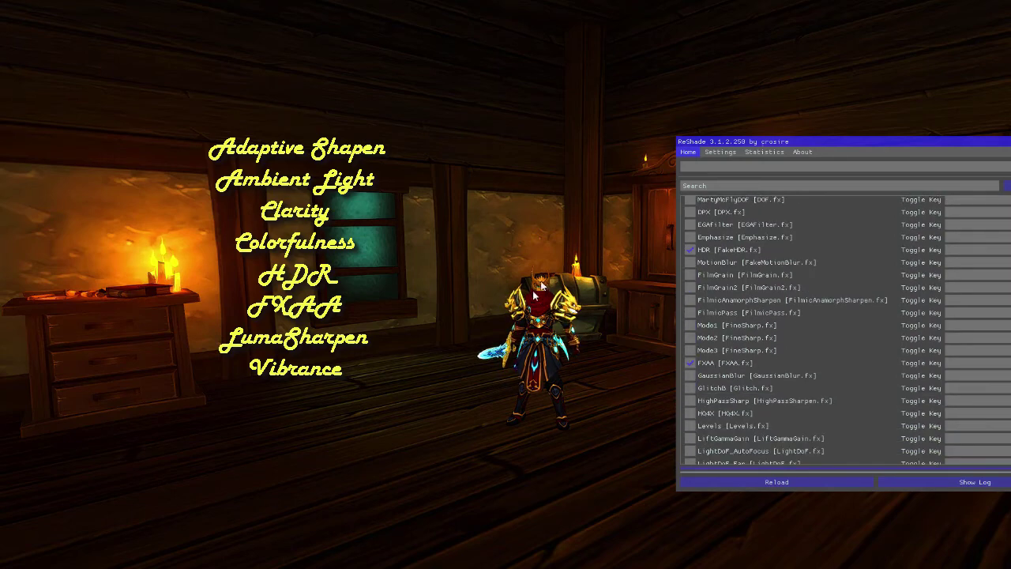
pyautogui.scroll(-3, 755, 380)
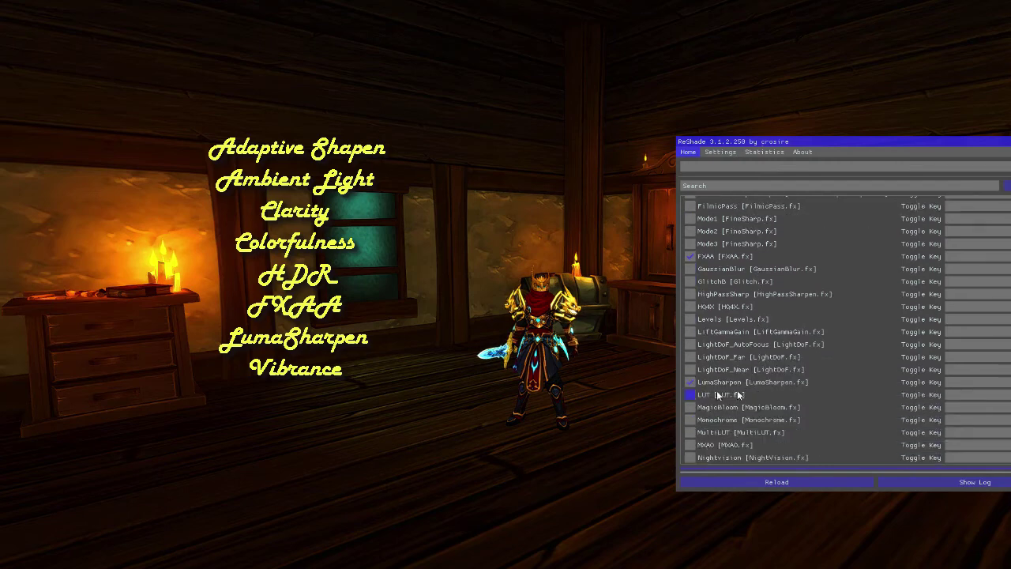
pyautogui.scroll(-6, 690, 380)
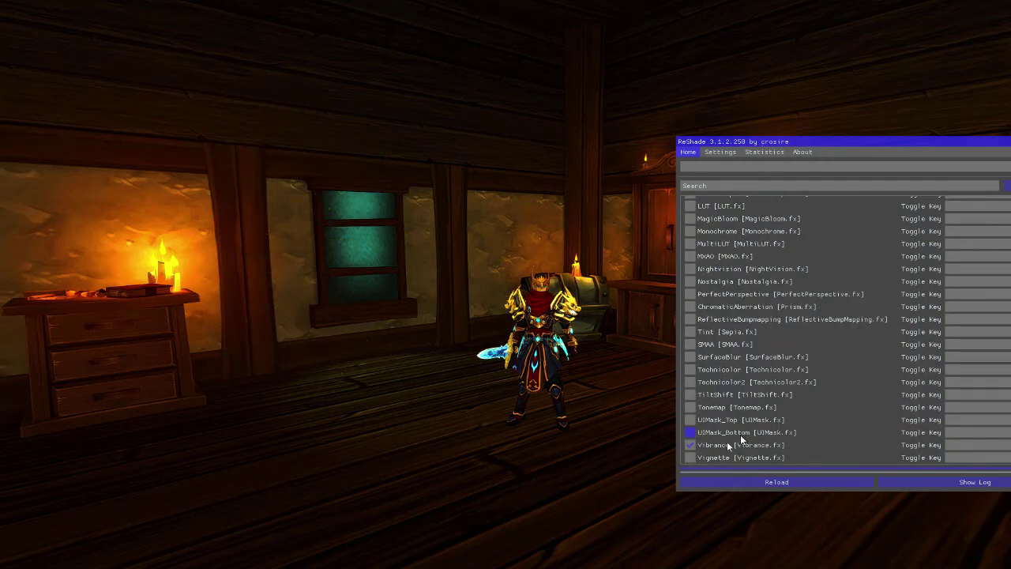
pyautogui.scroll(2, 722, 442)
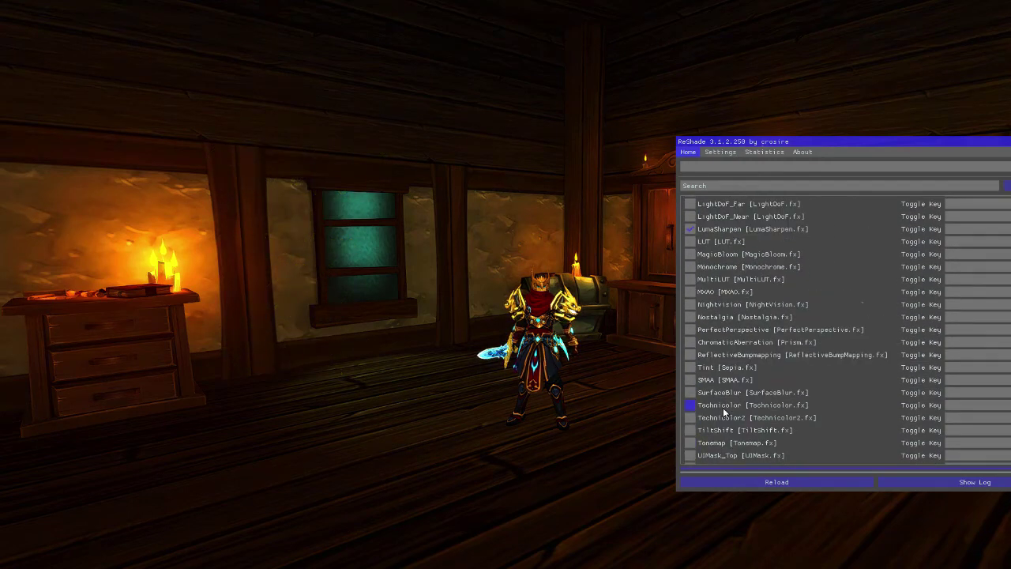
pyautogui.click(729, 265)
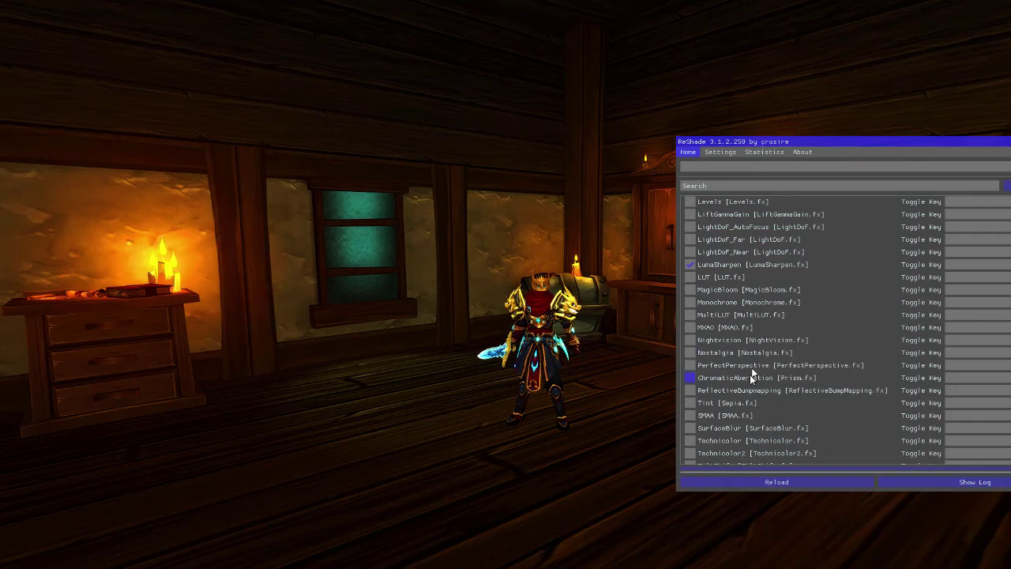
pyautogui.scroll(10, 751, 340)
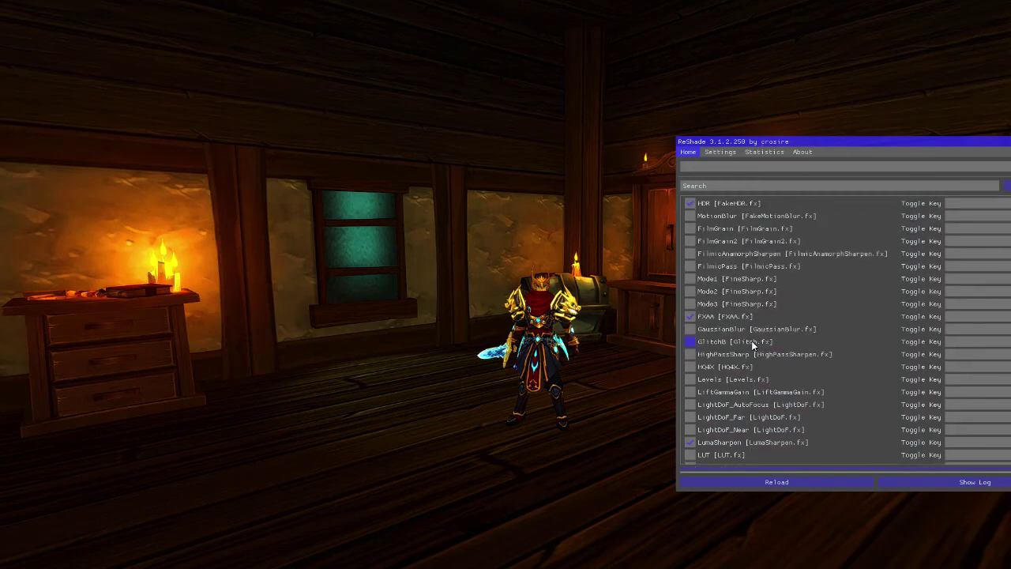
pyautogui.scroll(3, 751, 343)
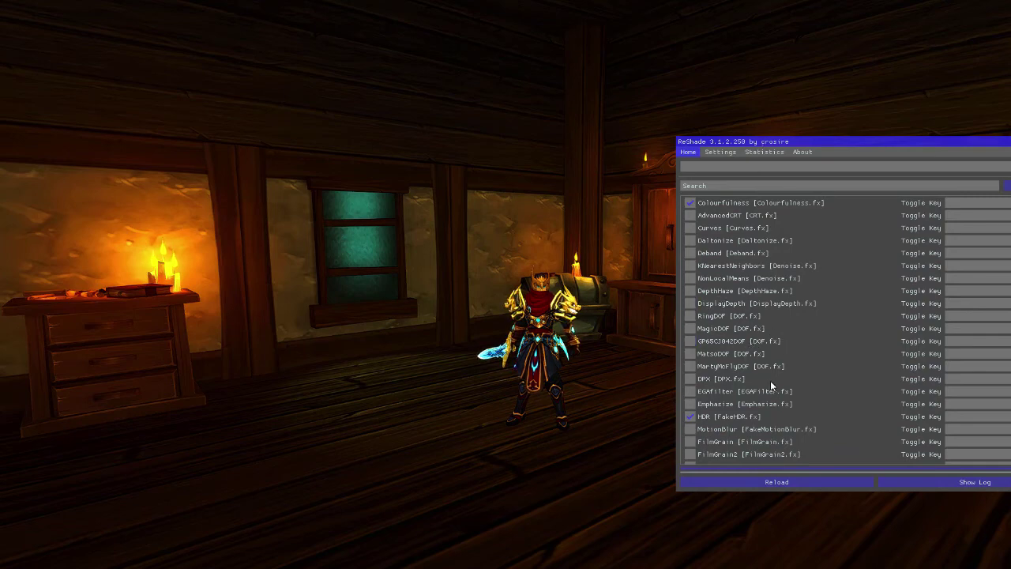
pyautogui.click(690, 403)
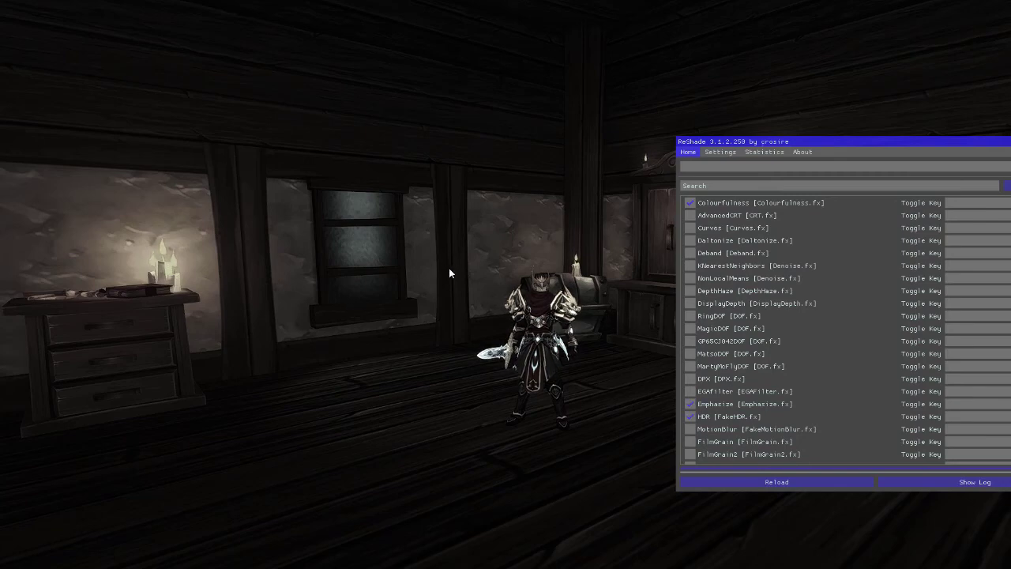
pyautogui.click(732, 404)
pyautogui.scroll(-2, 732, 404)
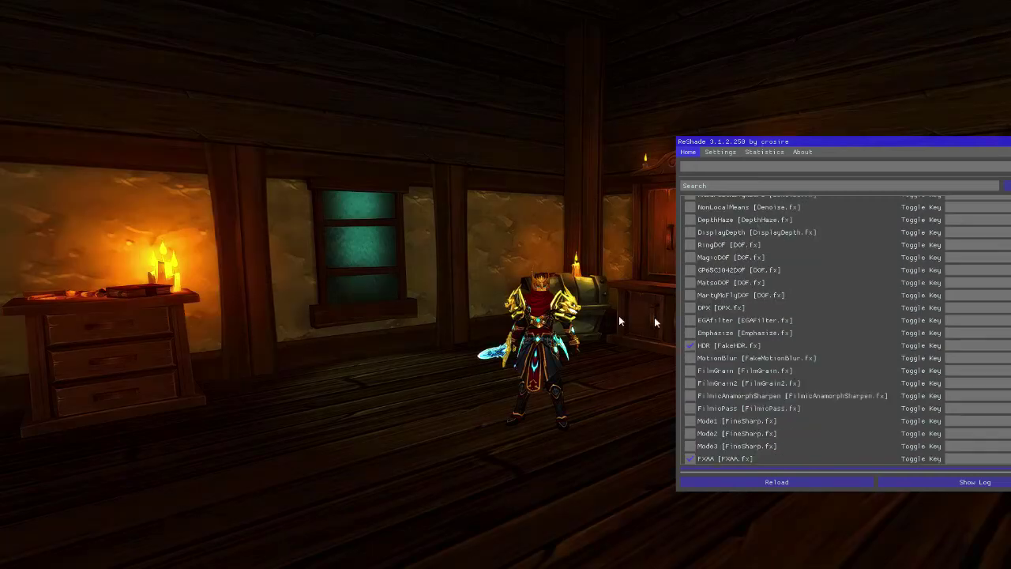
pyautogui.click(702, 384)
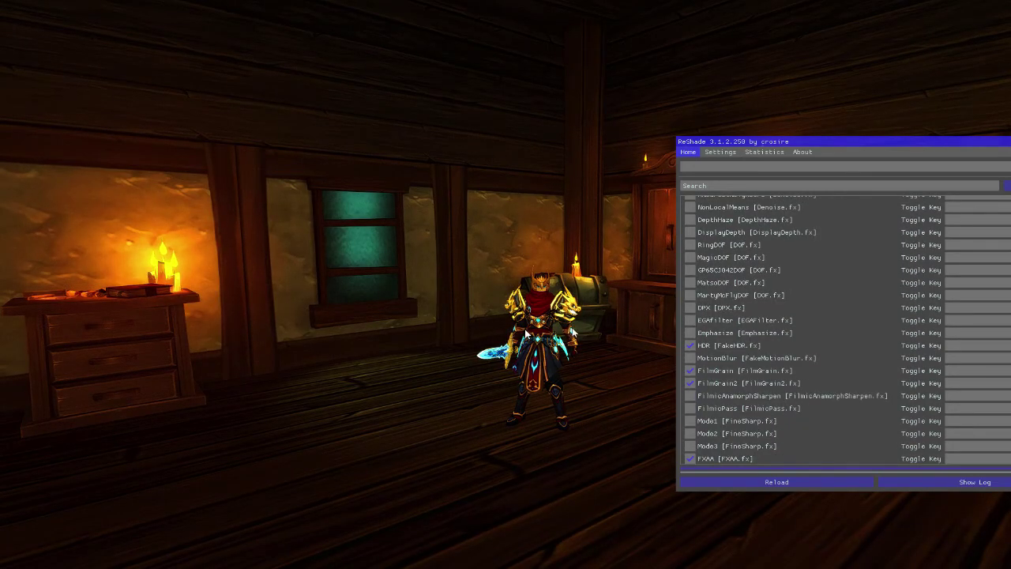
pyautogui.click(692, 371)
pyautogui.click(689, 328)
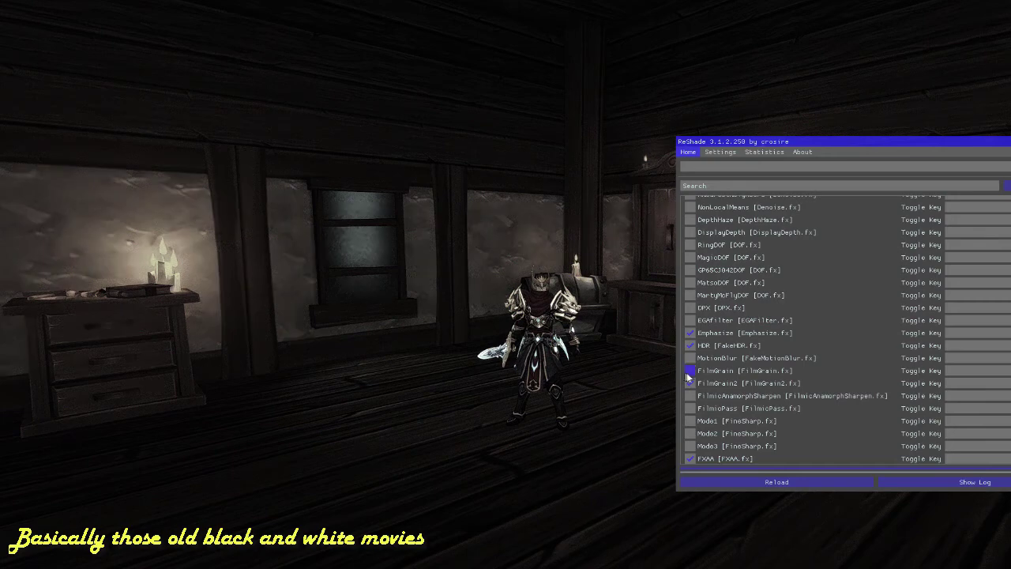
pyautogui.click(690, 332)
pyautogui.click(689, 371)
pyautogui.click(690, 383)
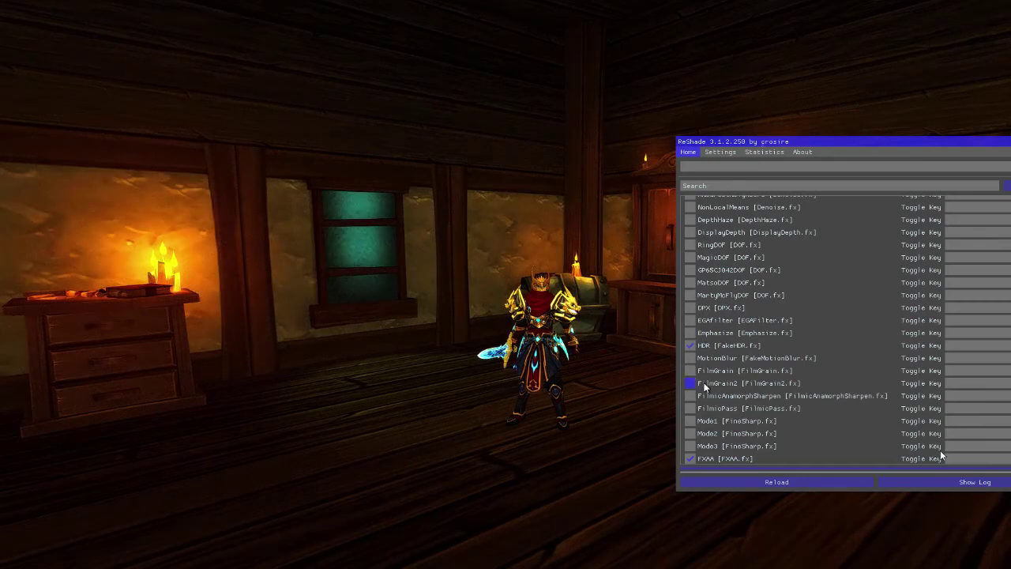